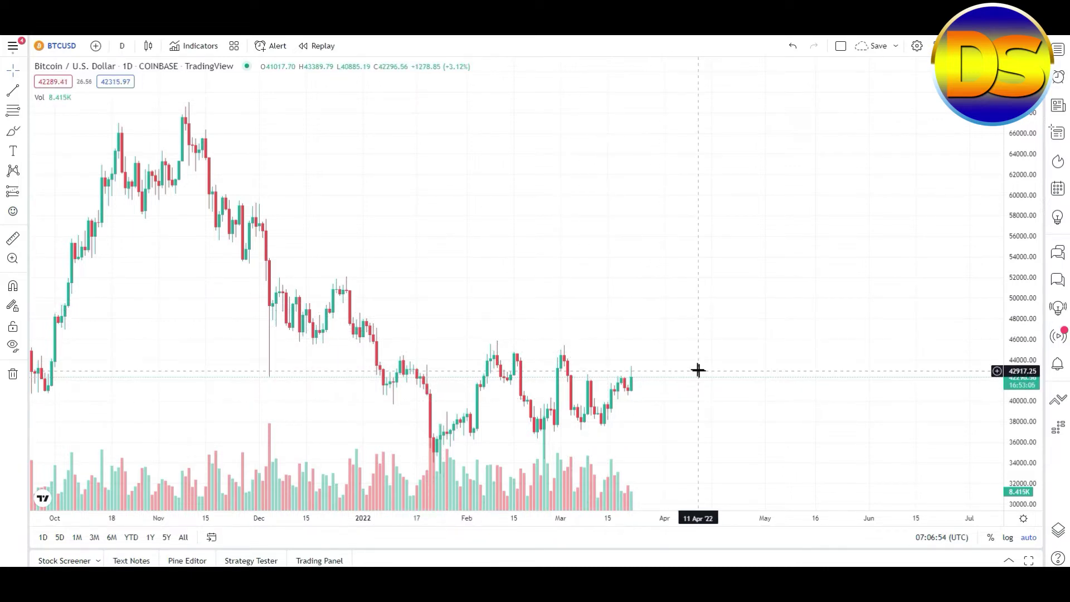
Step: Keep the BTCUSD chart on daily candles and pan it to show later dates
click(124, 49)
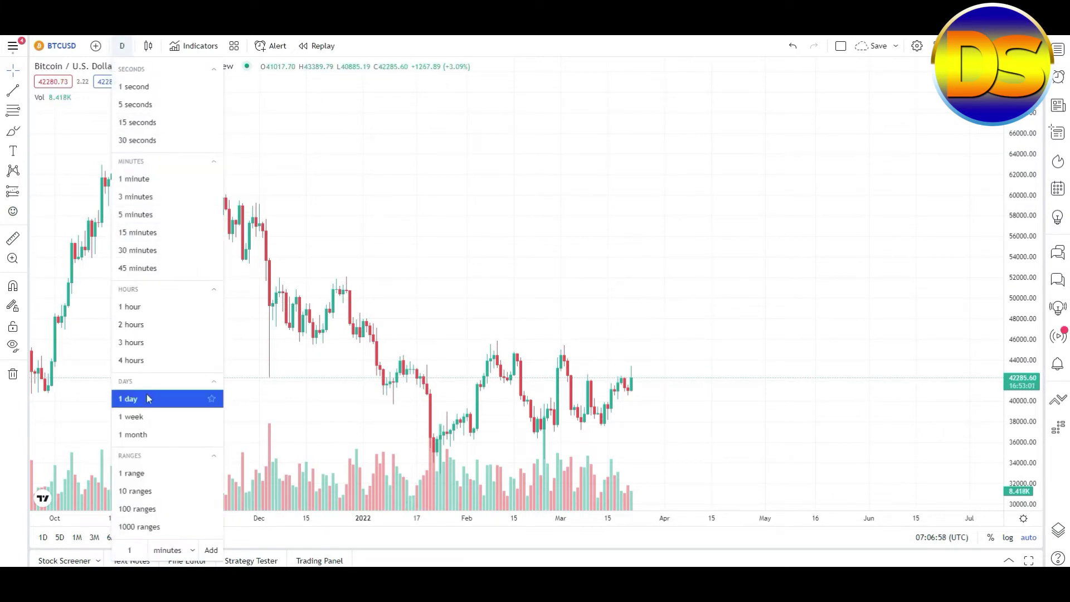
click(146, 397)
drag(691, 326, 637, 325)
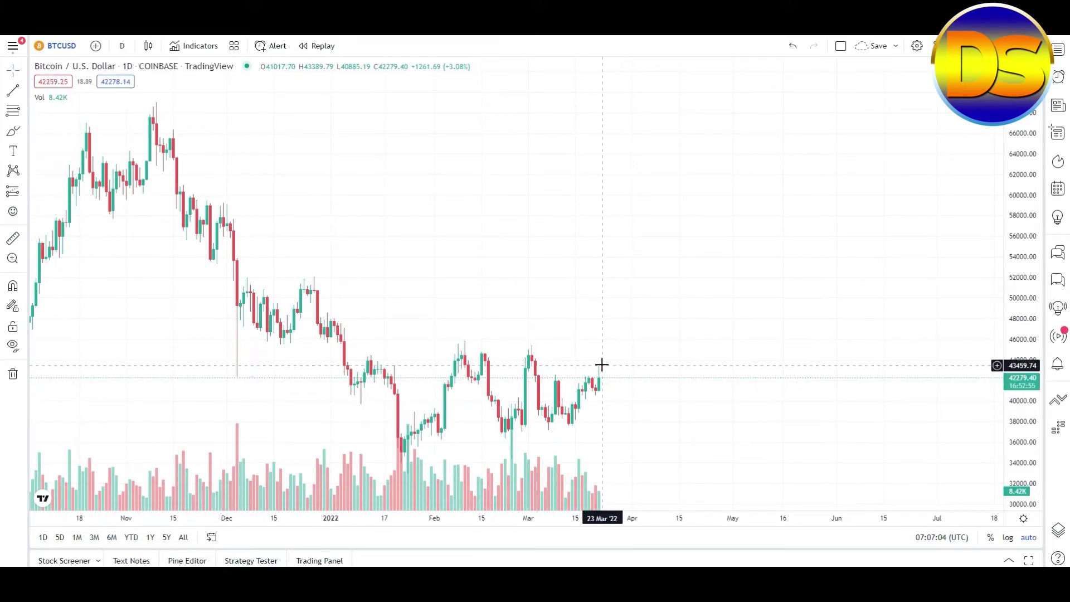
Step: Step the chart through 1-week and 1-month candles, ending on 1-hour candles
click(122, 47)
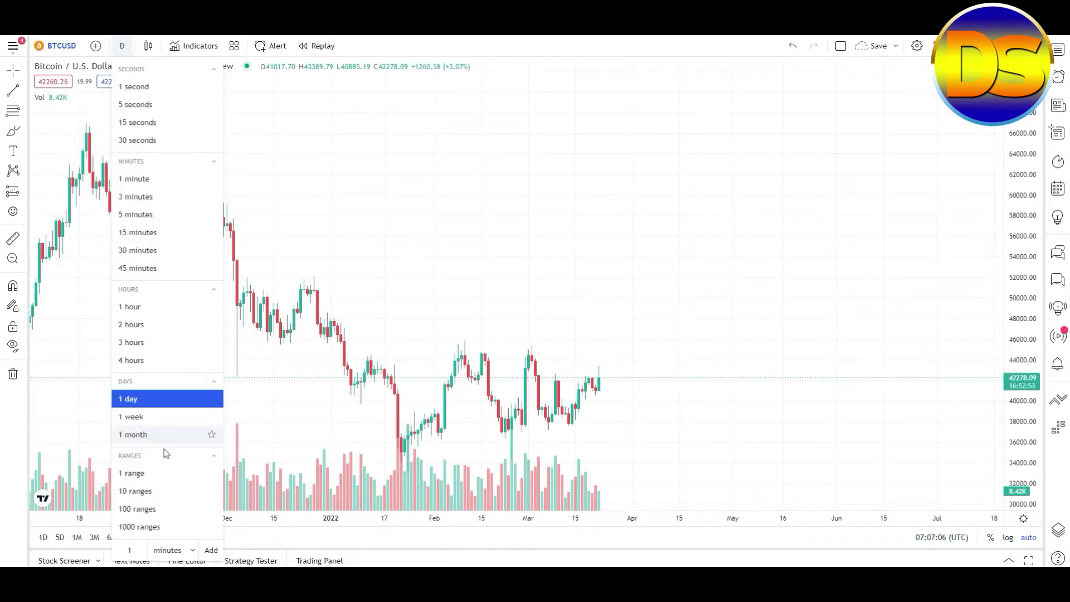
click(142, 418)
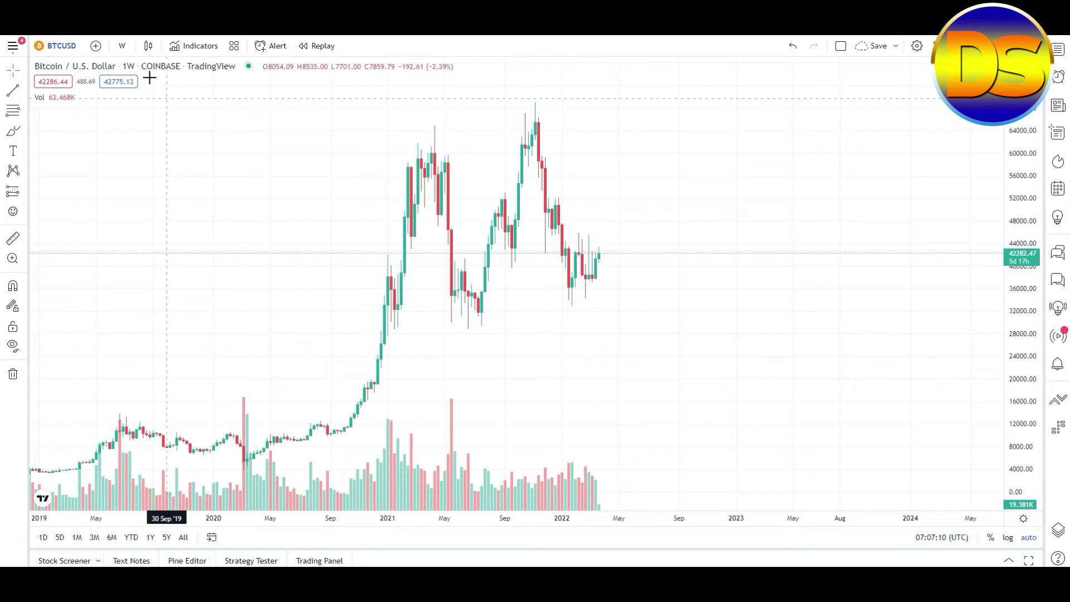
click(122, 45)
click(136, 435)
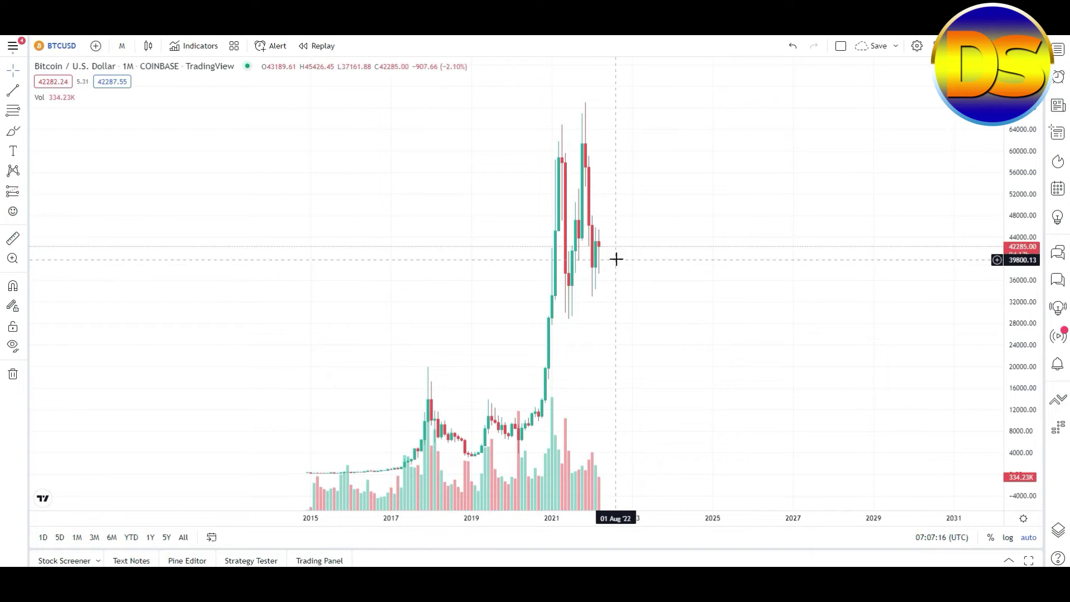
click(121, 45)
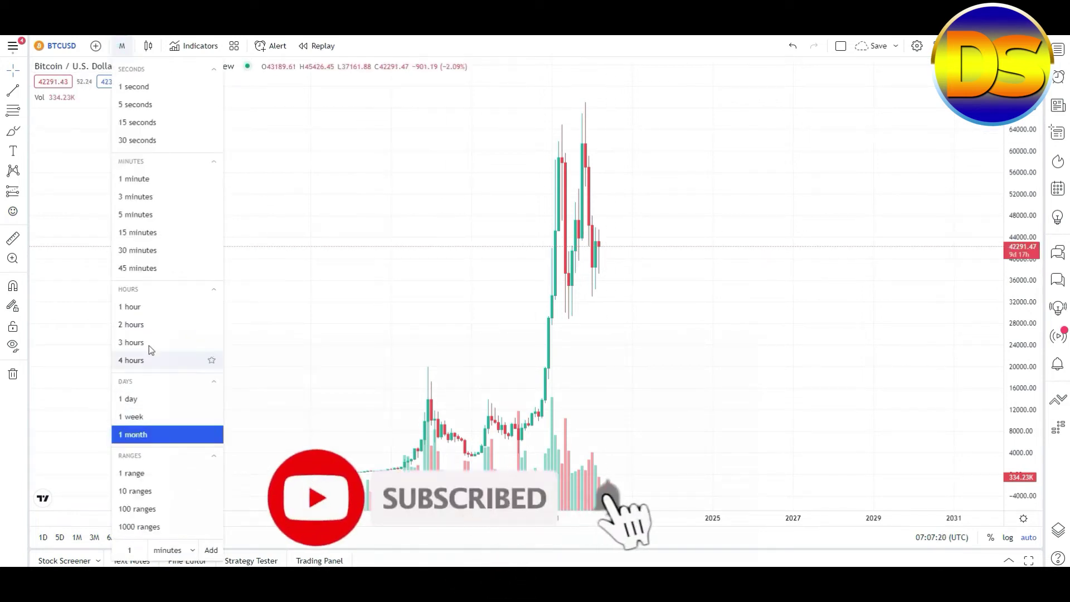
click(148, 307)
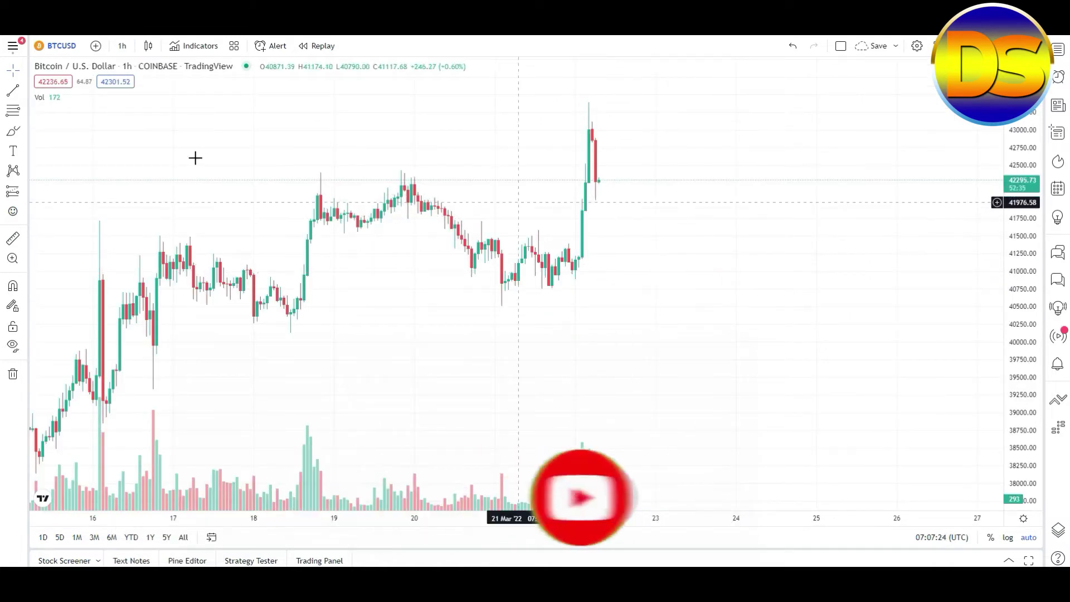
Step: Switch the chart to 2-hour candles, then to 3-hour candles
click(122, 46)
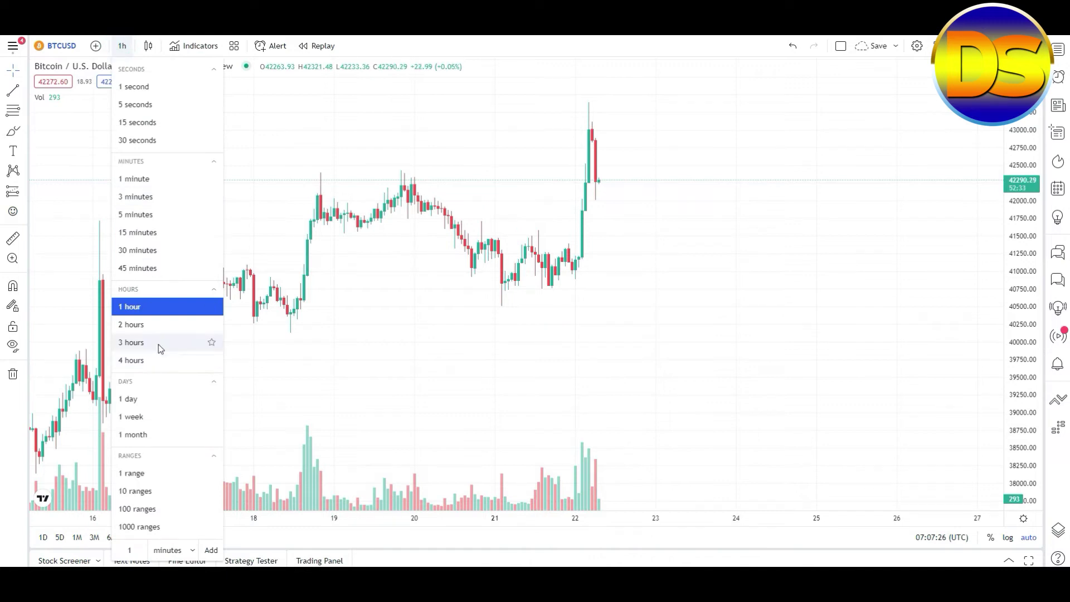
click(160, 324)
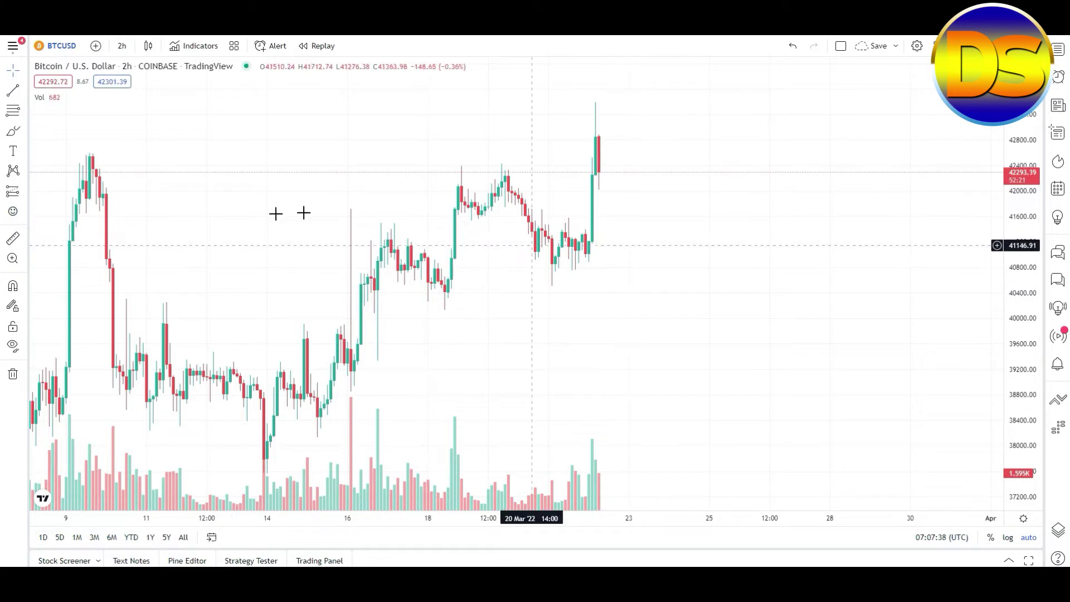
click(122, 47)
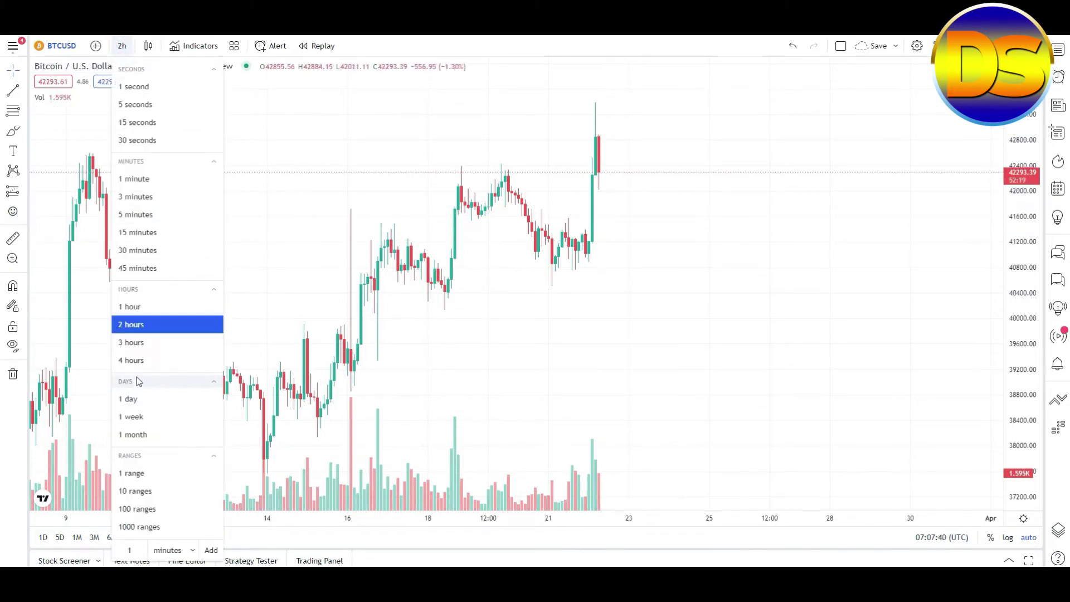
click(139, 345)
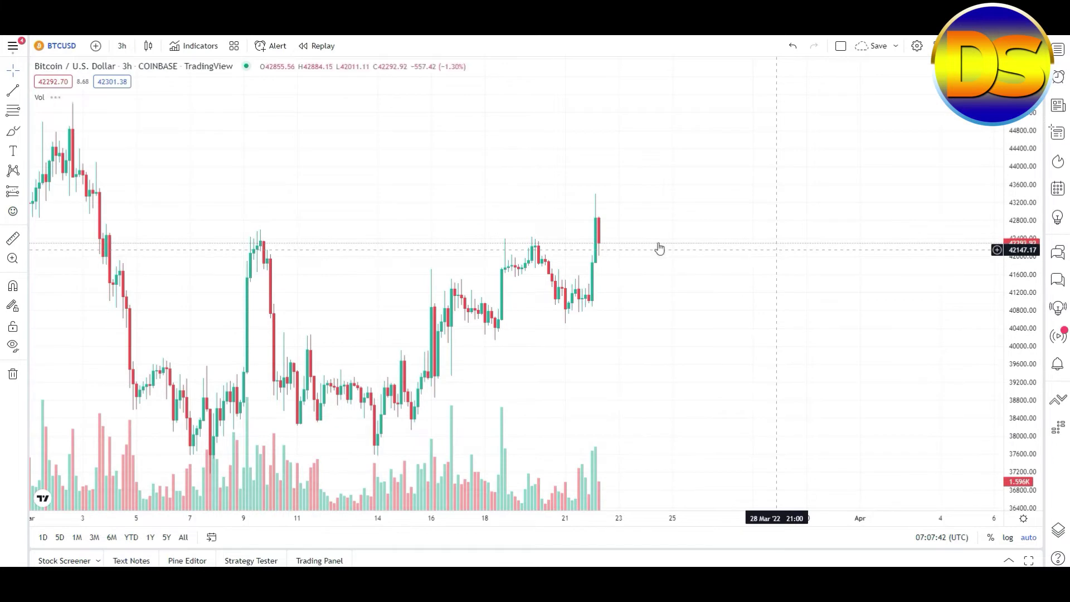
Step: Switch the chart to 4-hour candles, then to 1-minute candles
click(122, 46)
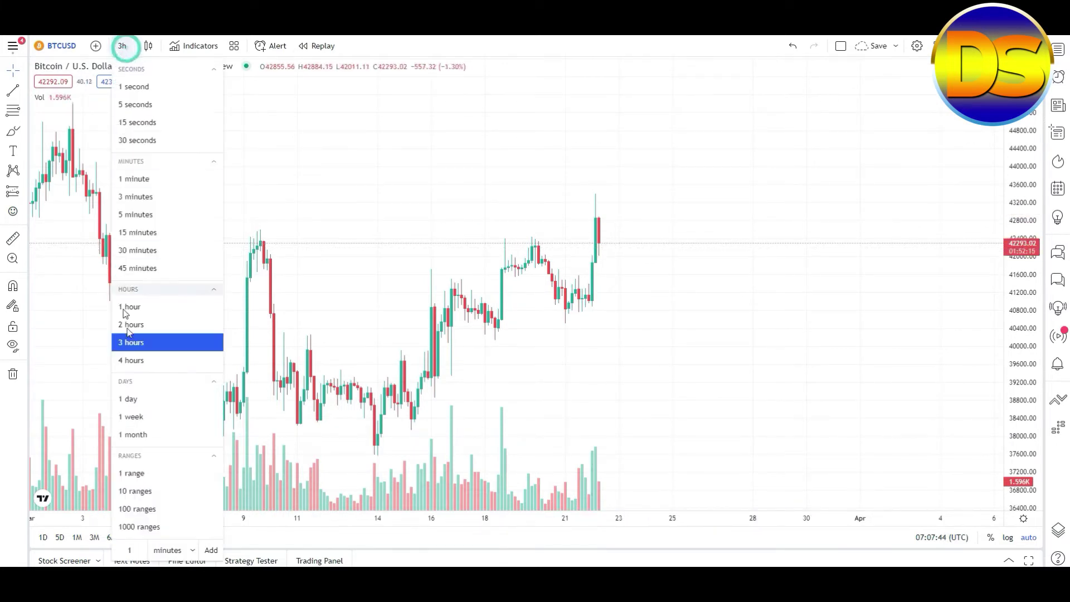
click(151, 361)
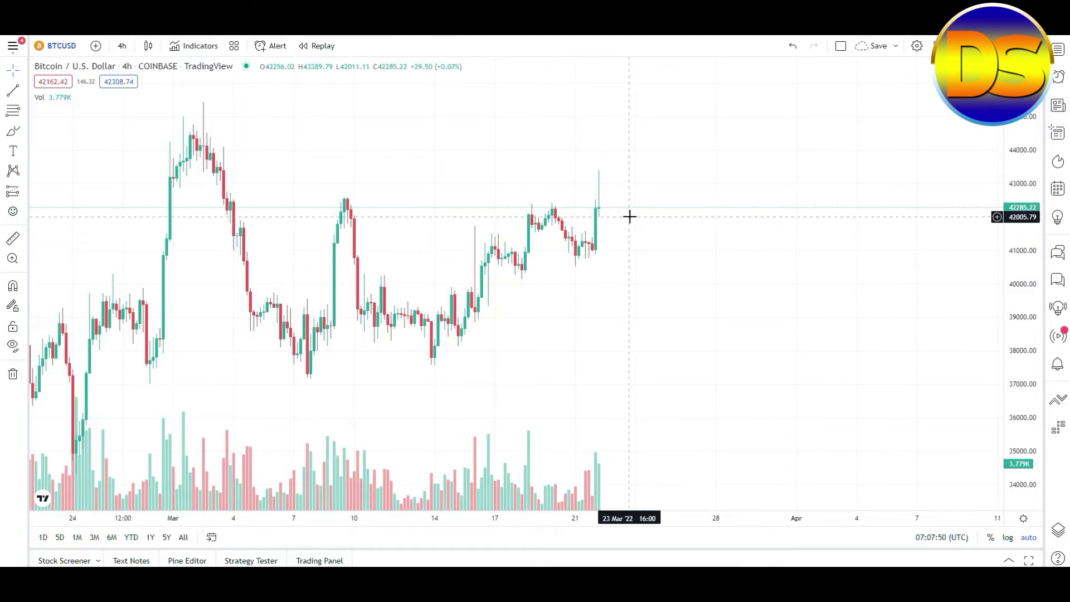
click(122, 45)
click(152, 182)
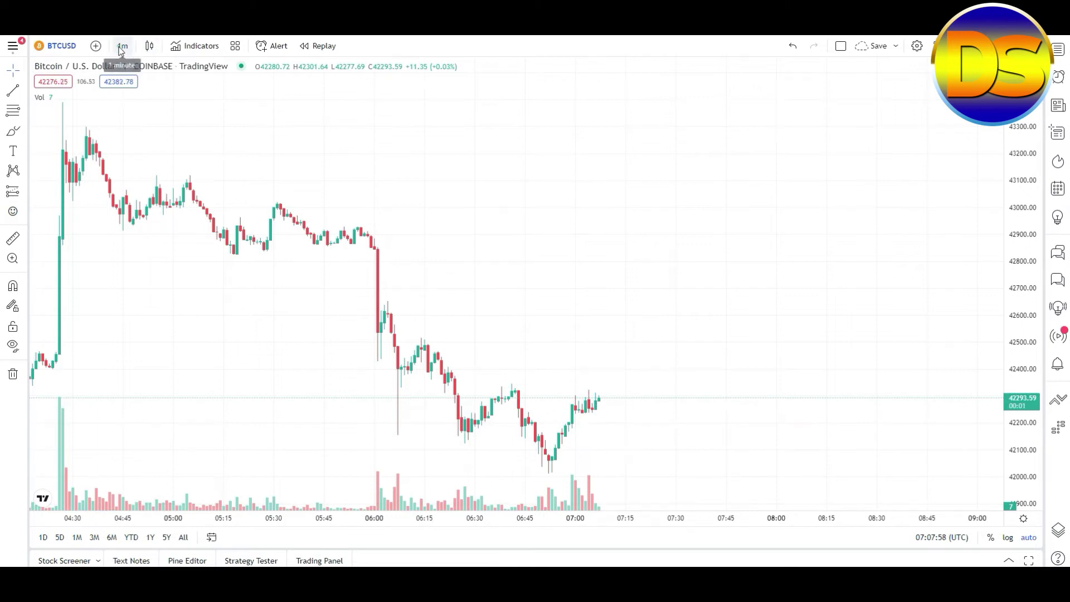
Step: View 15-minute, then 45-minute candles, and set the BTCUSD chart back to 1-day
click(121, 46)
click(154, 233)
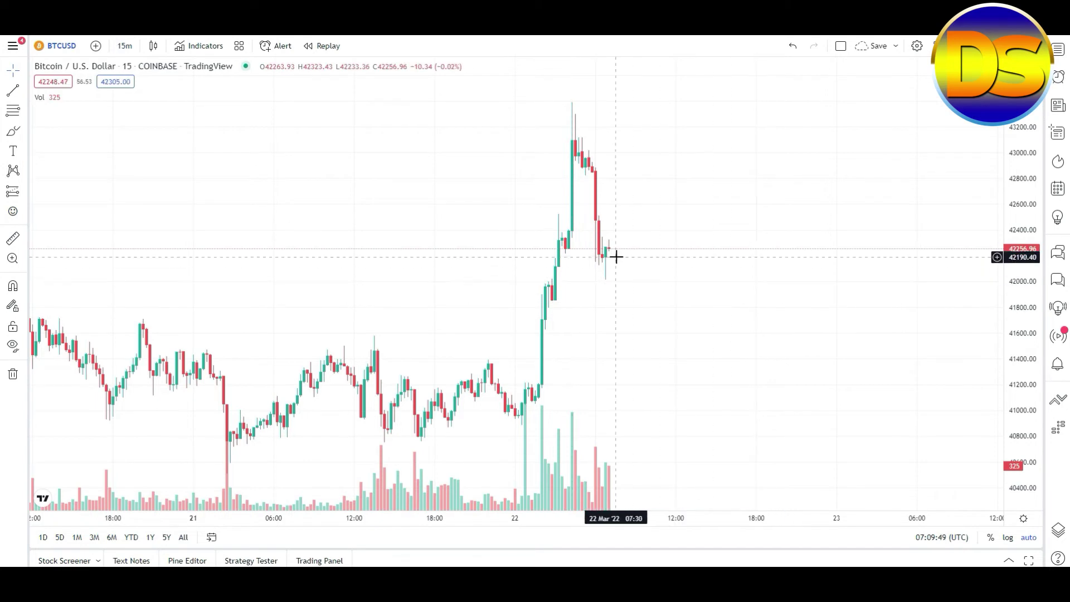
click(124, 46)
click(154, 264)
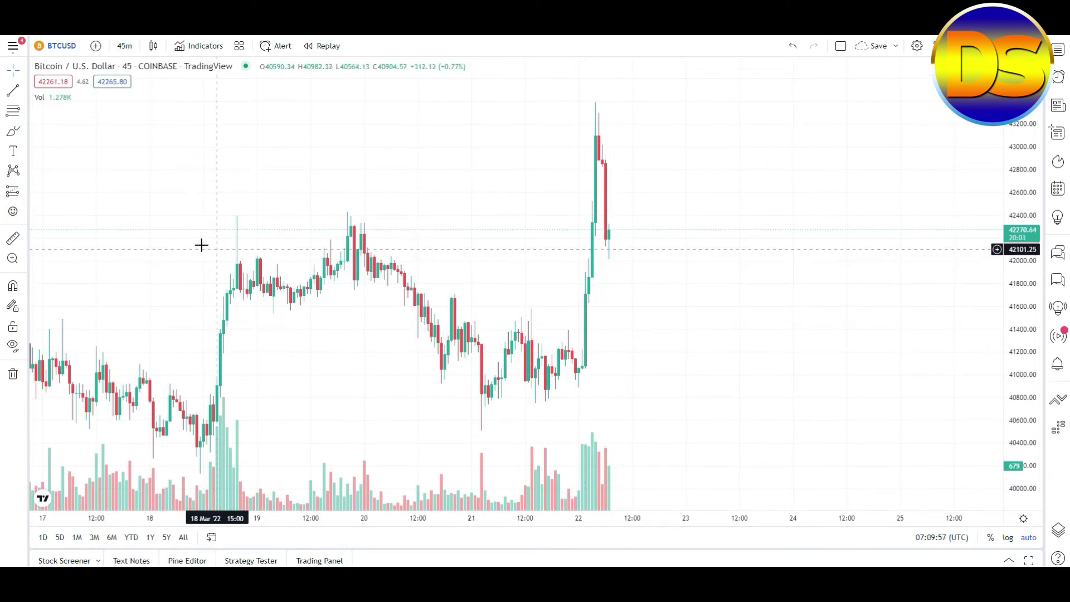
click(125, 46)
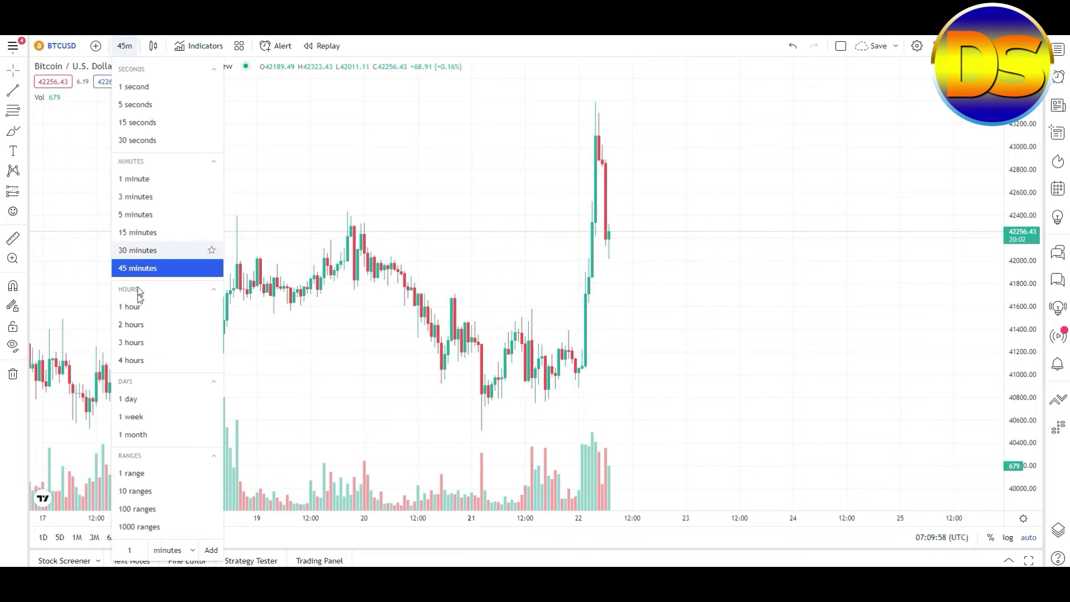
click(137, 384)
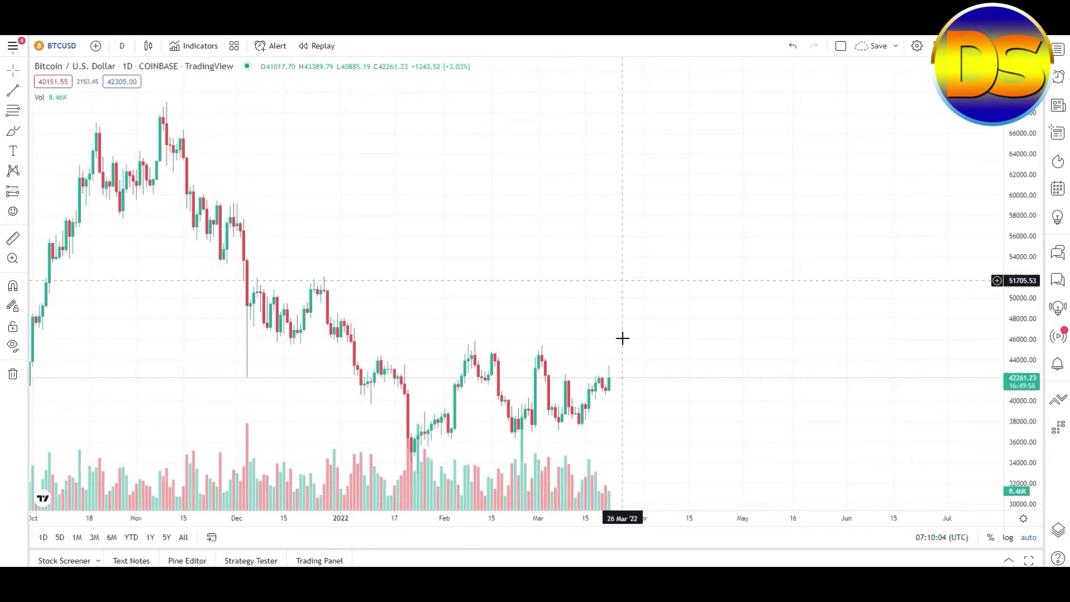
Step: Draw a resistance trend line from the 08 Feb high and a support line from the 20 Feb low
drag(636, 349, 571, 321)
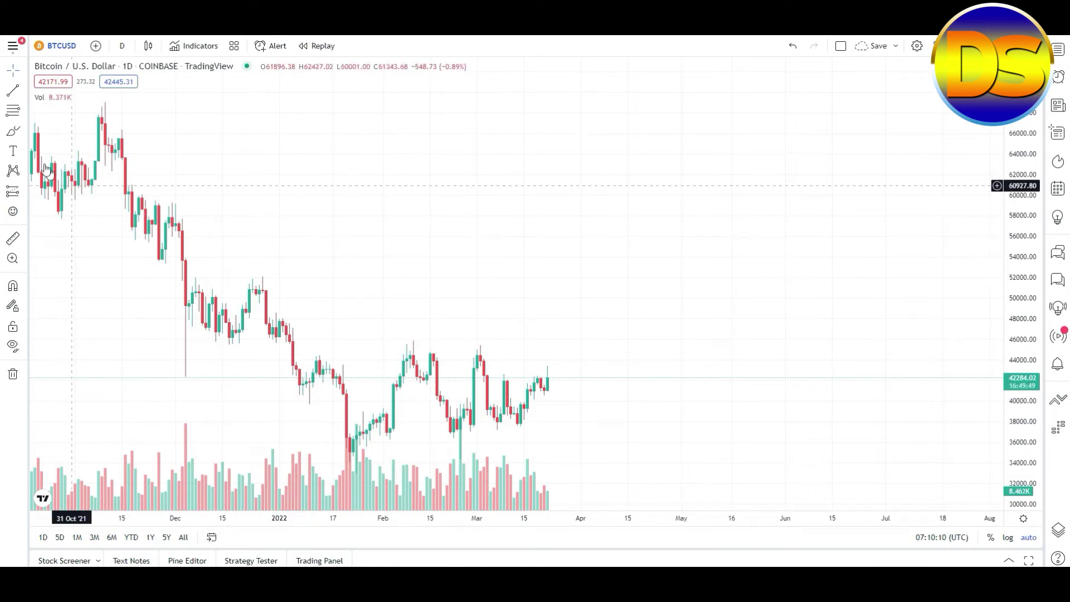
click(14, 89)
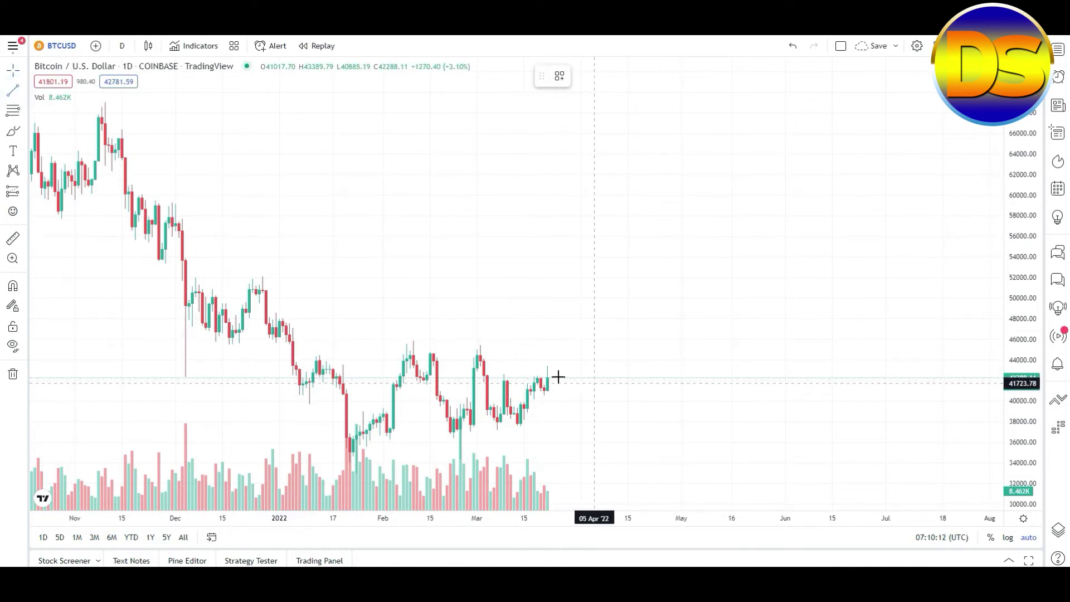
click(407, 354)
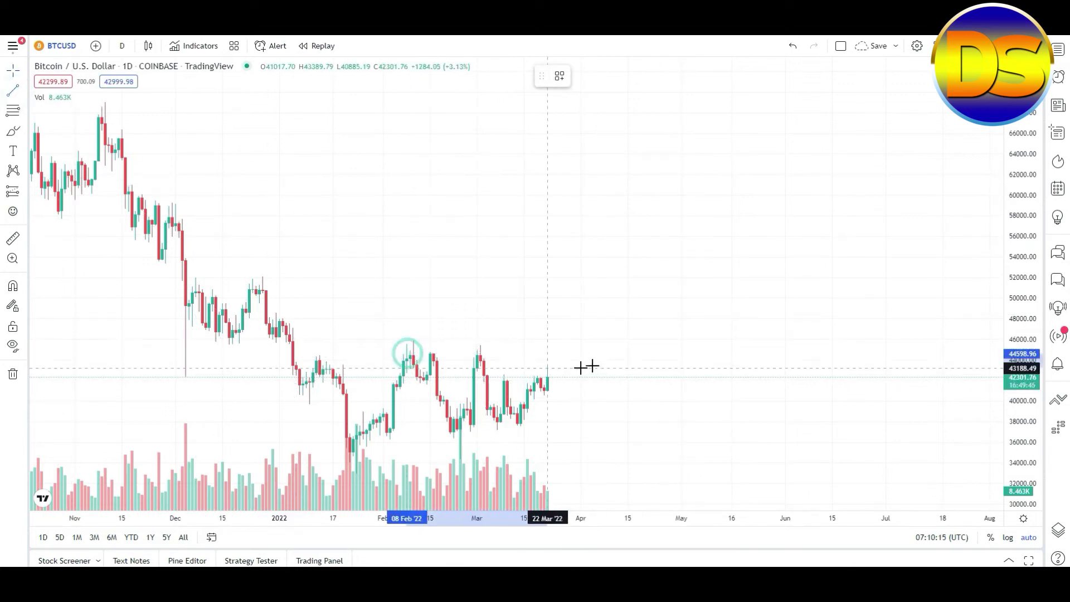
click(627, 357)
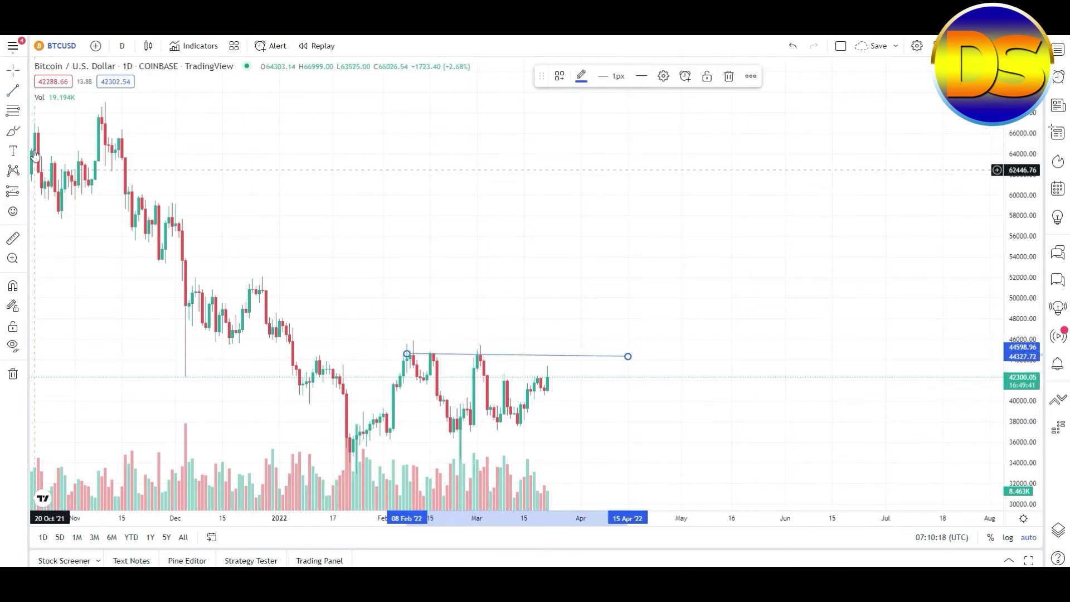
click(585, 411)
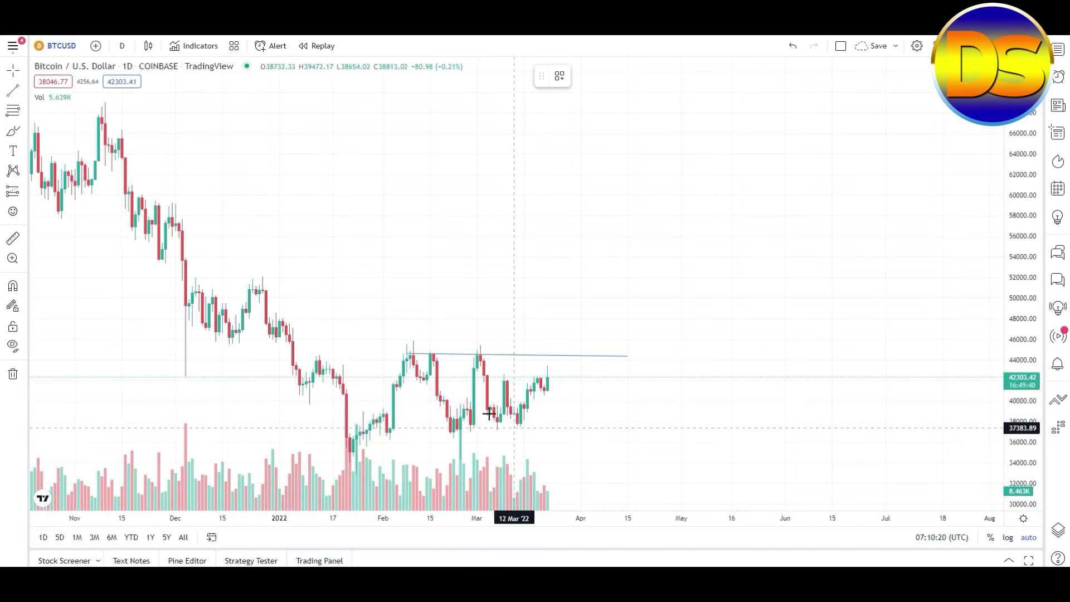
click(447, 434)
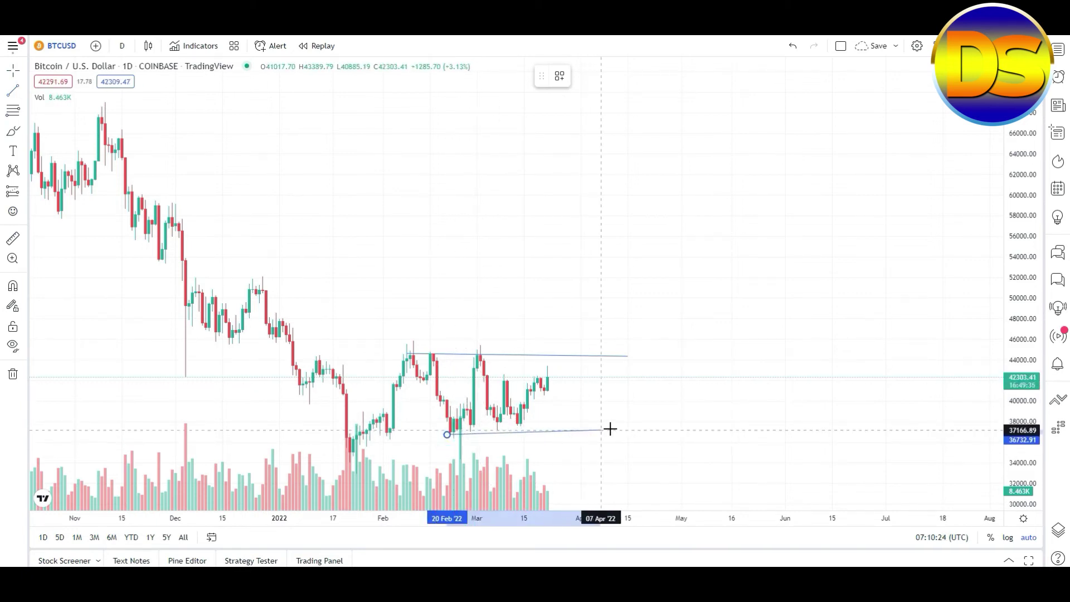
click(661, 430)
Step: Add two diagonal trend lines: one rising from the March low, one from the 01 Mar high to the 14 Mar low
click(346, 288)
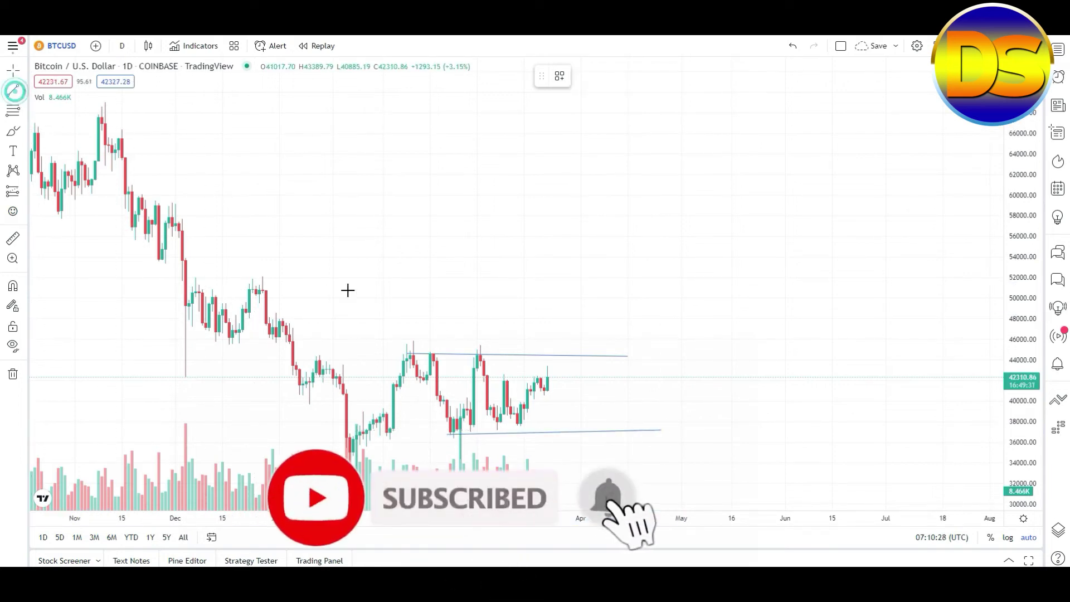
click(514, 432)
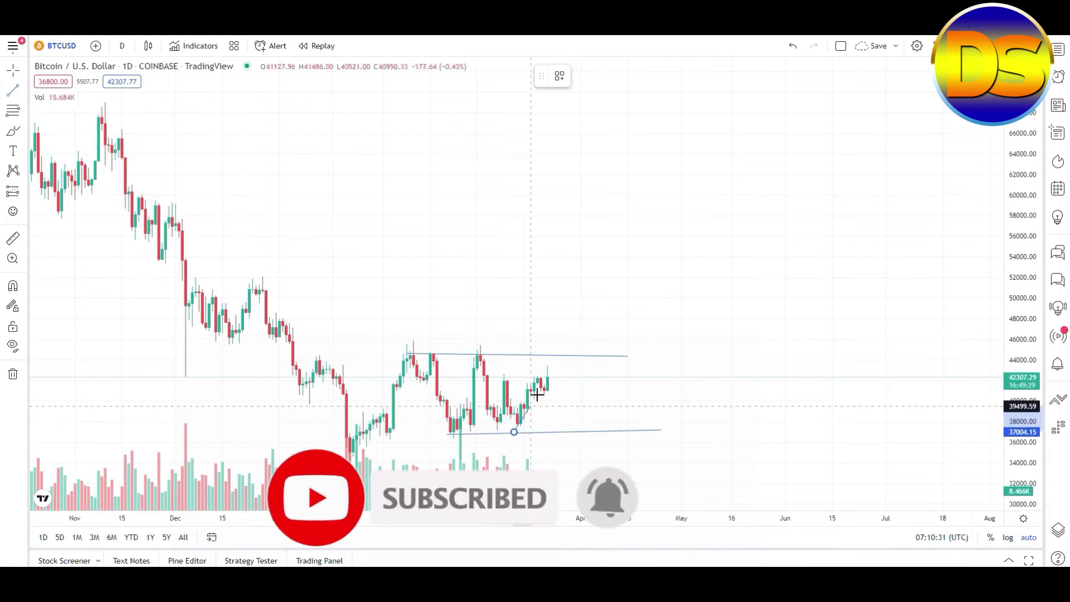
click(563, 355)
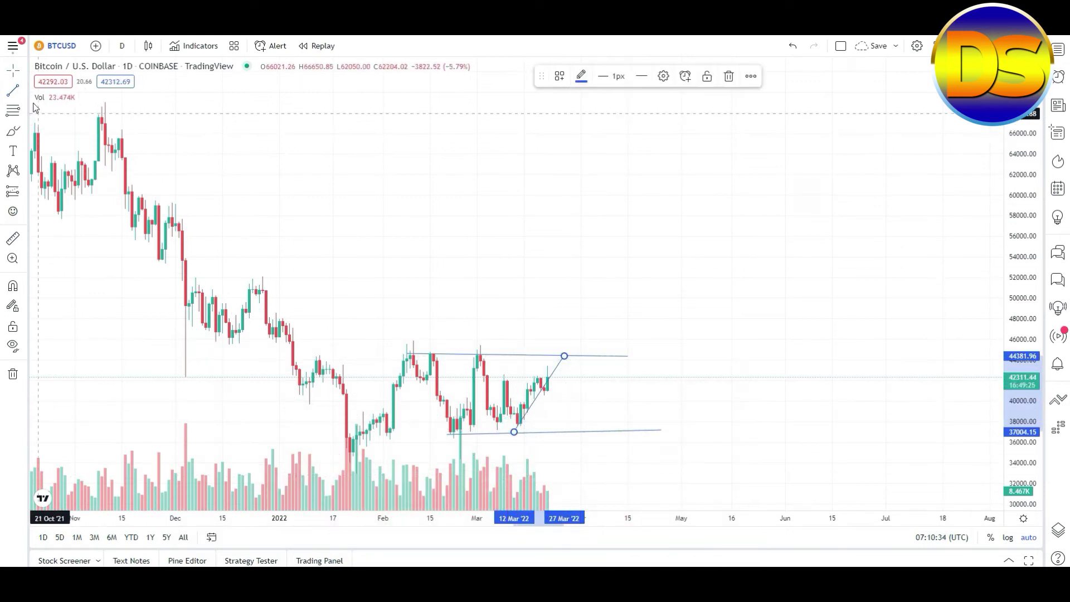
click(329, 296)
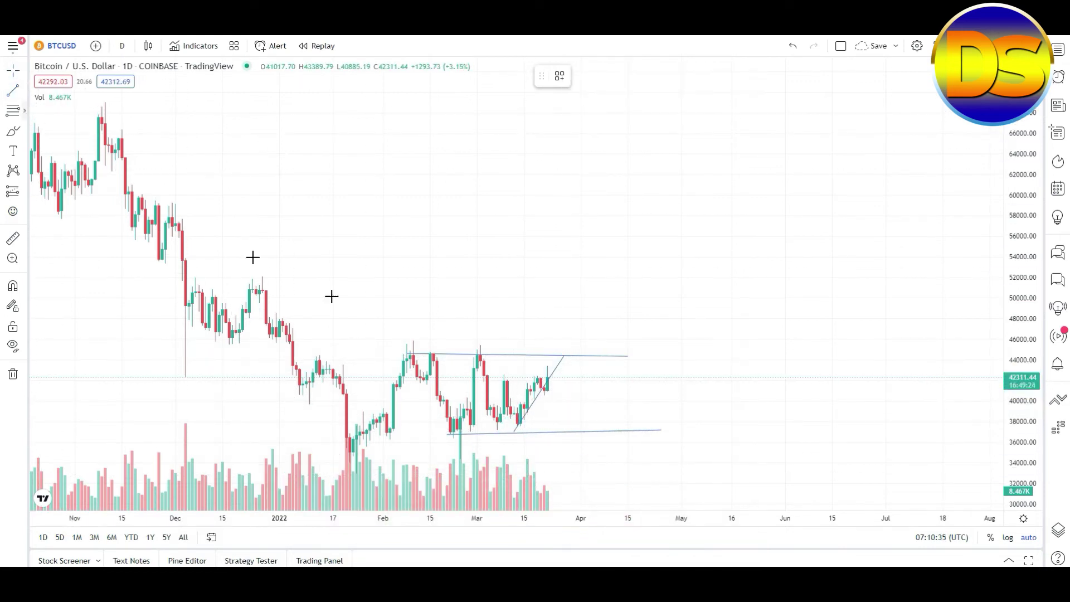
click(477, 355)
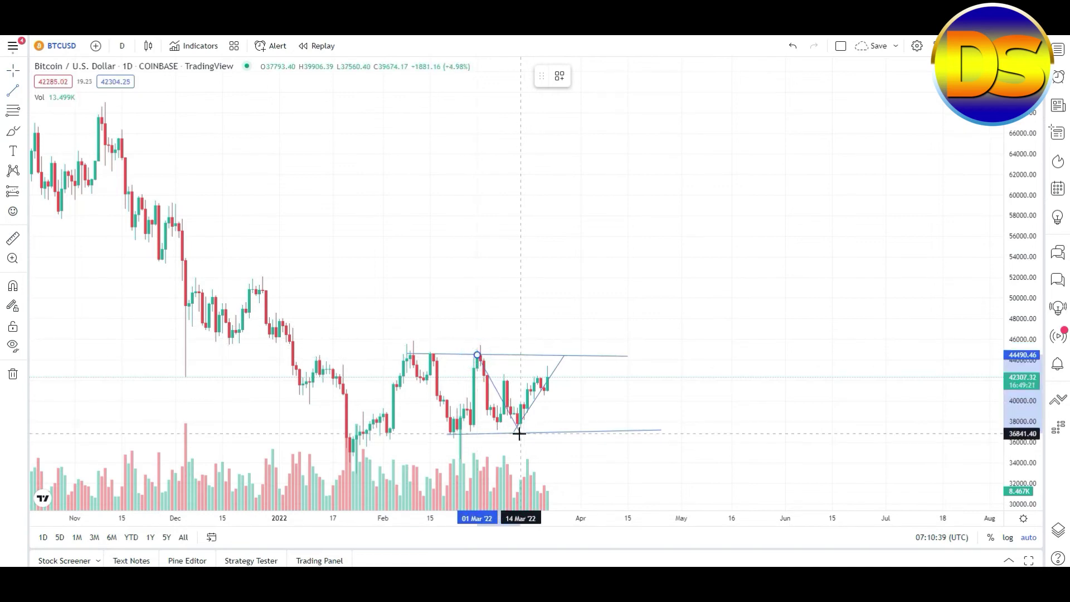
click(511, 430)
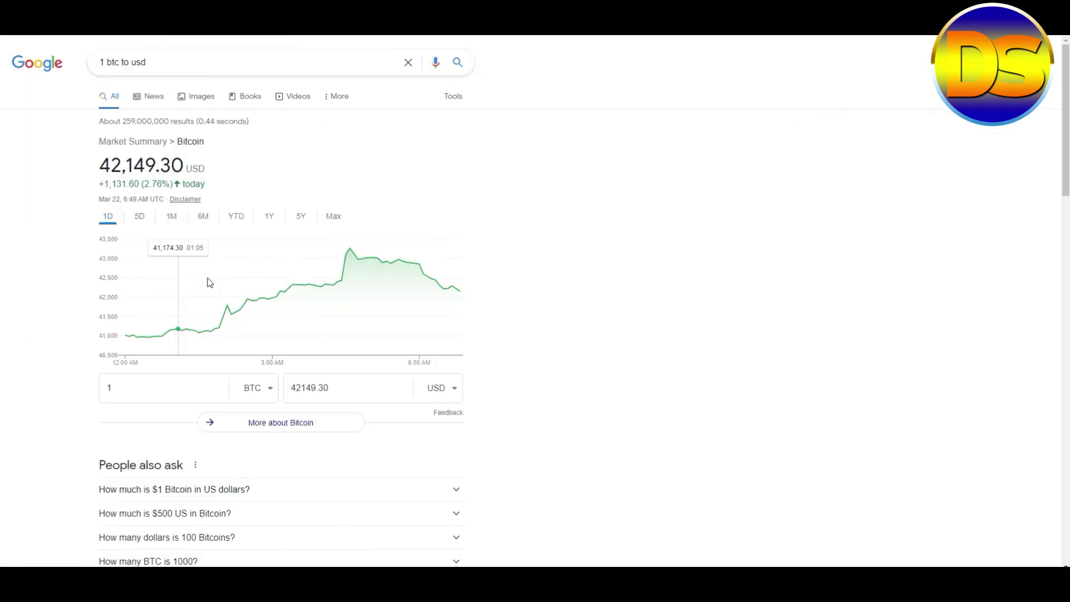
Step: Select the 42149.30 USD amount in Google's Bitcoin converter
click(332, 388)
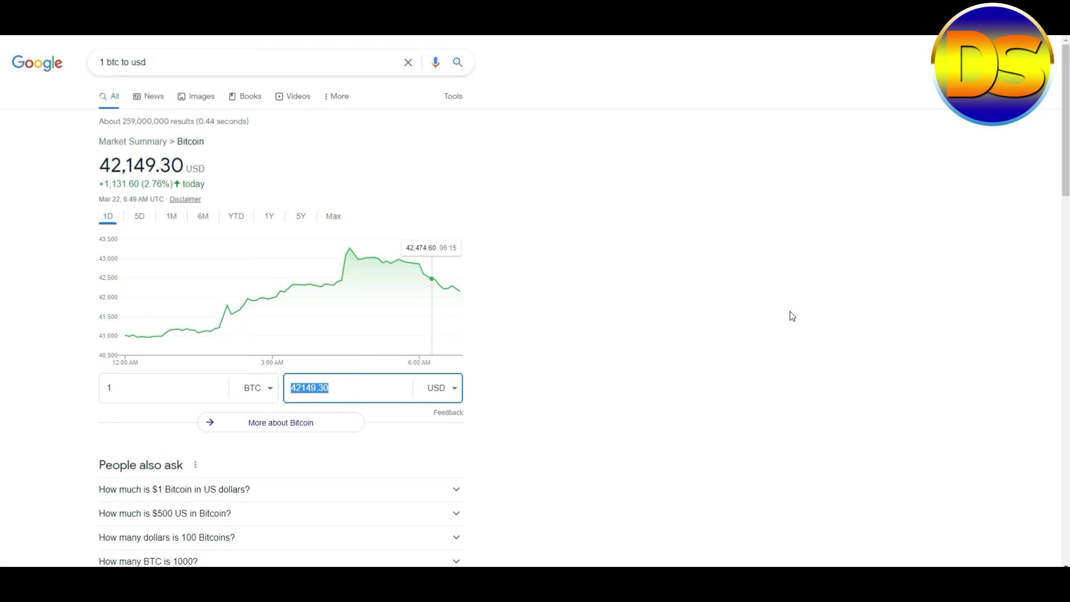